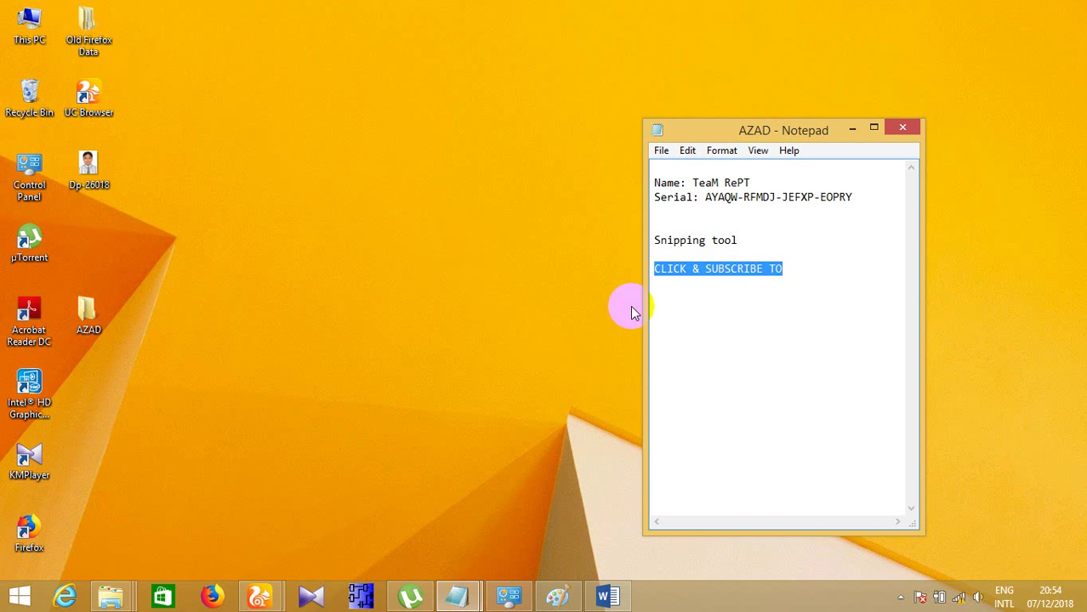
# From the Start screen's Apps list, search 'pow' to bring up PowerPoint 2013.
pyautogui.click(769, 269)
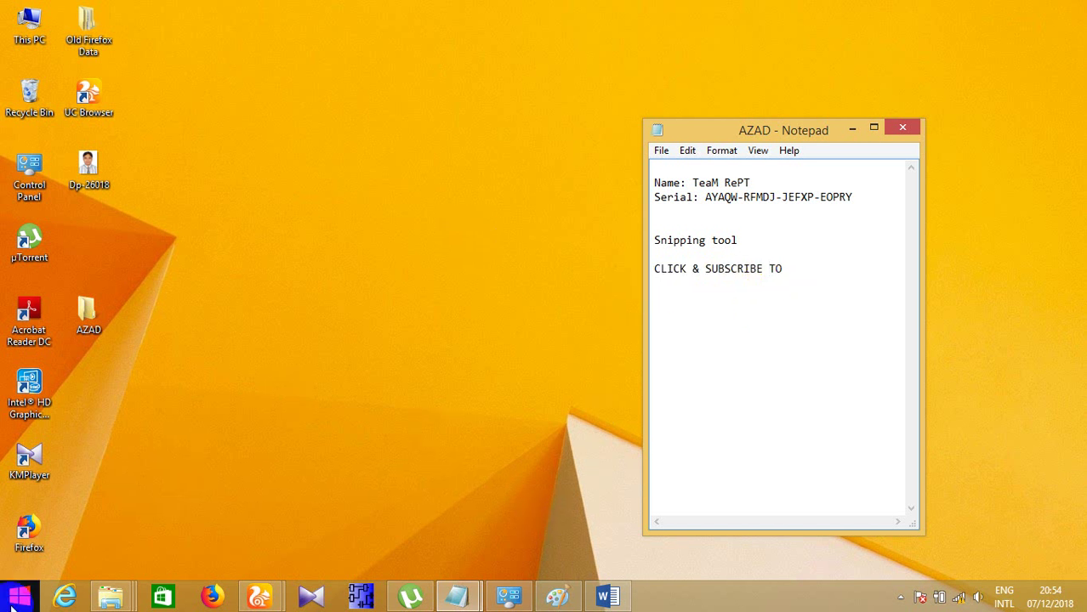
pyautogui.click(17, 598)
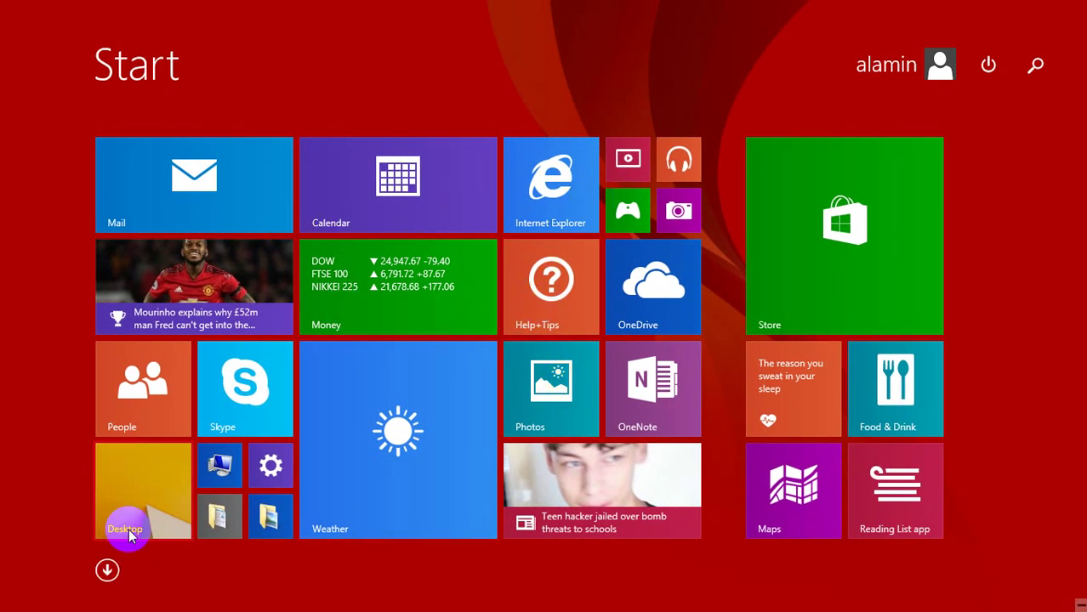
pyautogui.click(109, 570)
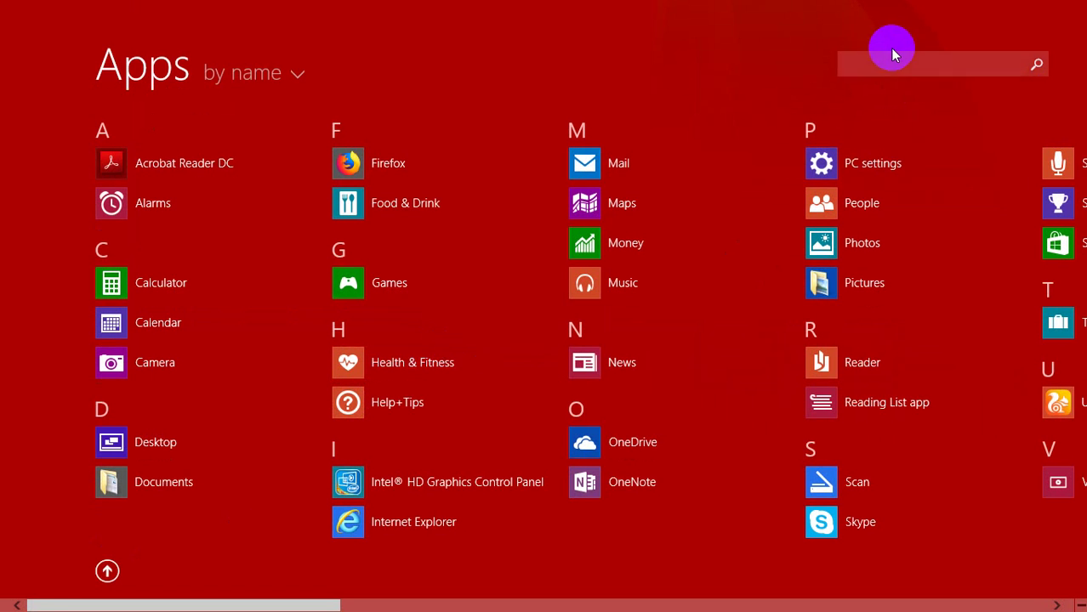
pyautogui.scroll(-3, 646, 297)
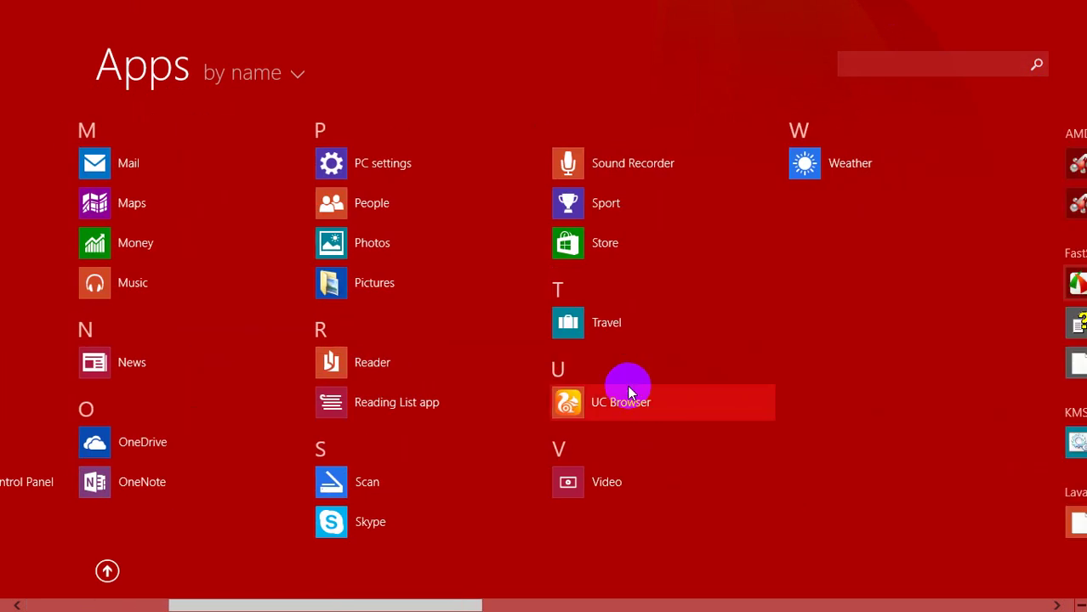
pyautogui.scroll(-6, 621, 391)
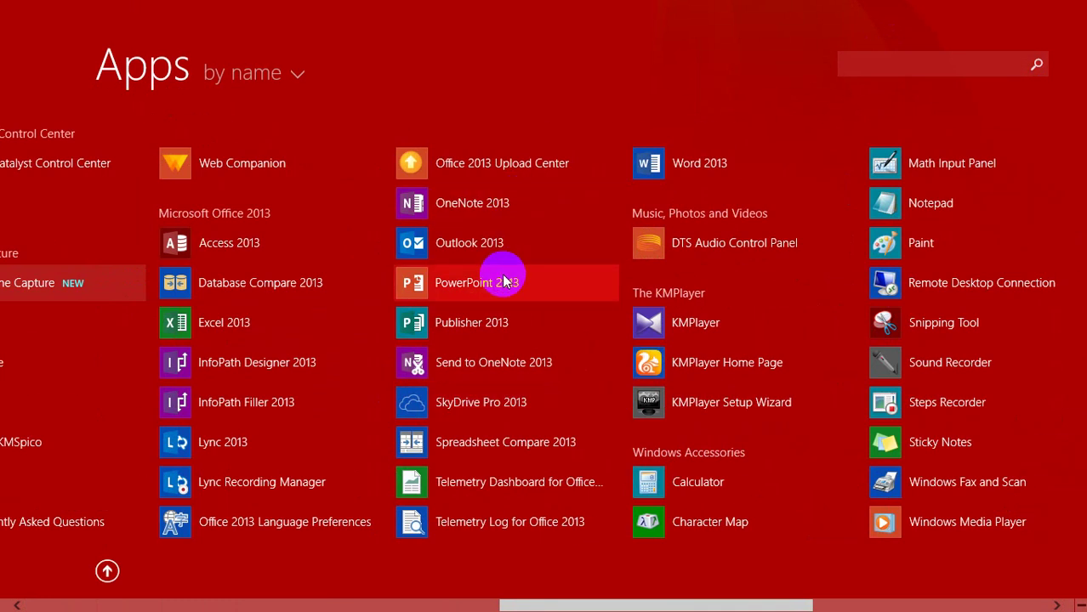
pyautogui.click(987, 62)
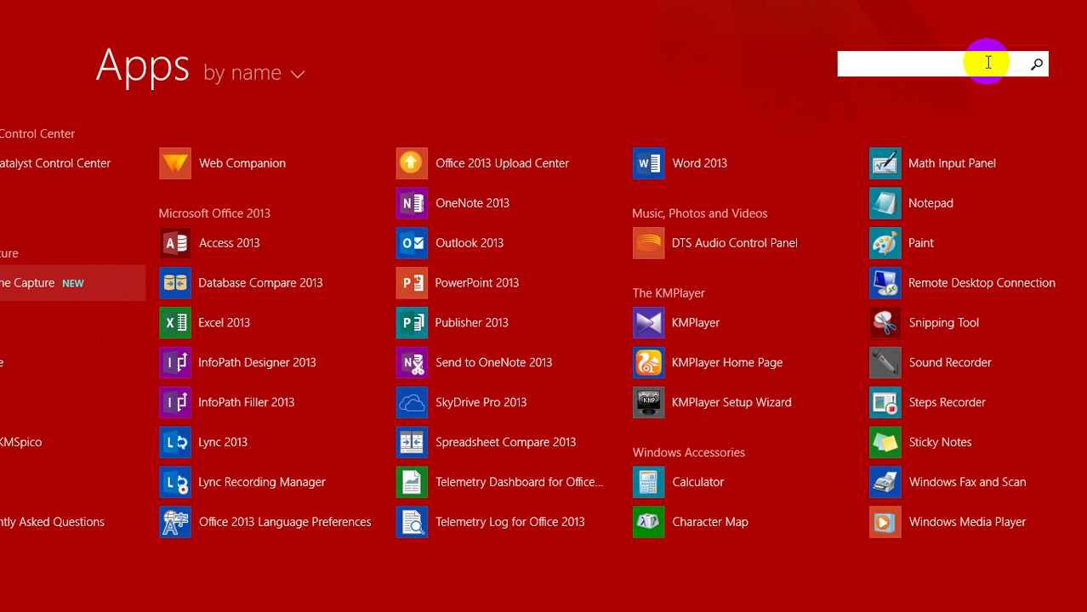
pyautogui.write('pow')
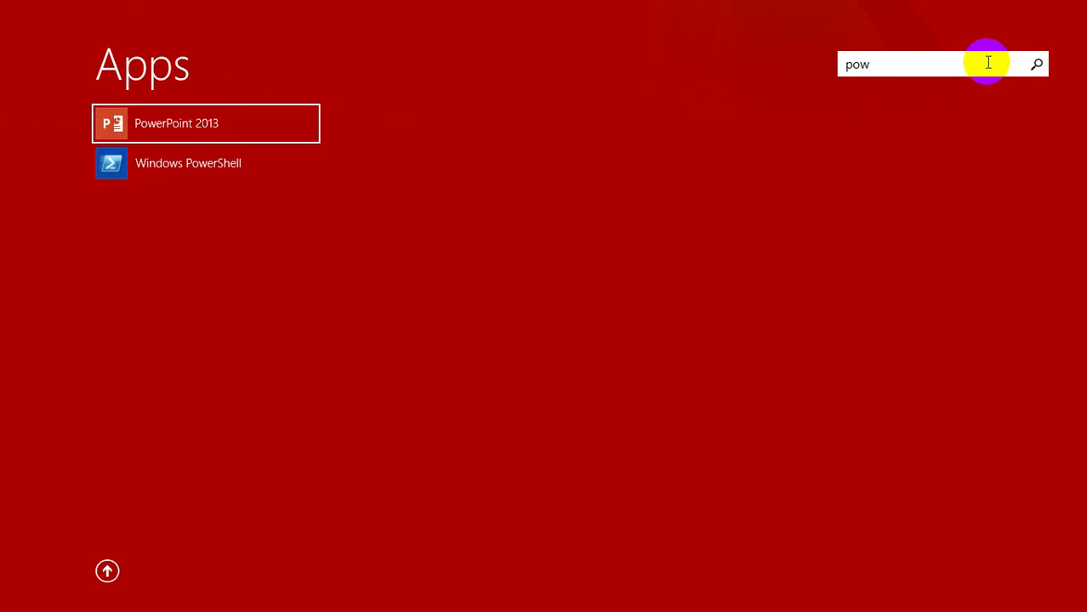
# Launch PowerPoint 2013, dismiss the activation warning, and create a presentation from Wisp's first variant.
pyautogui.click(215, 130)
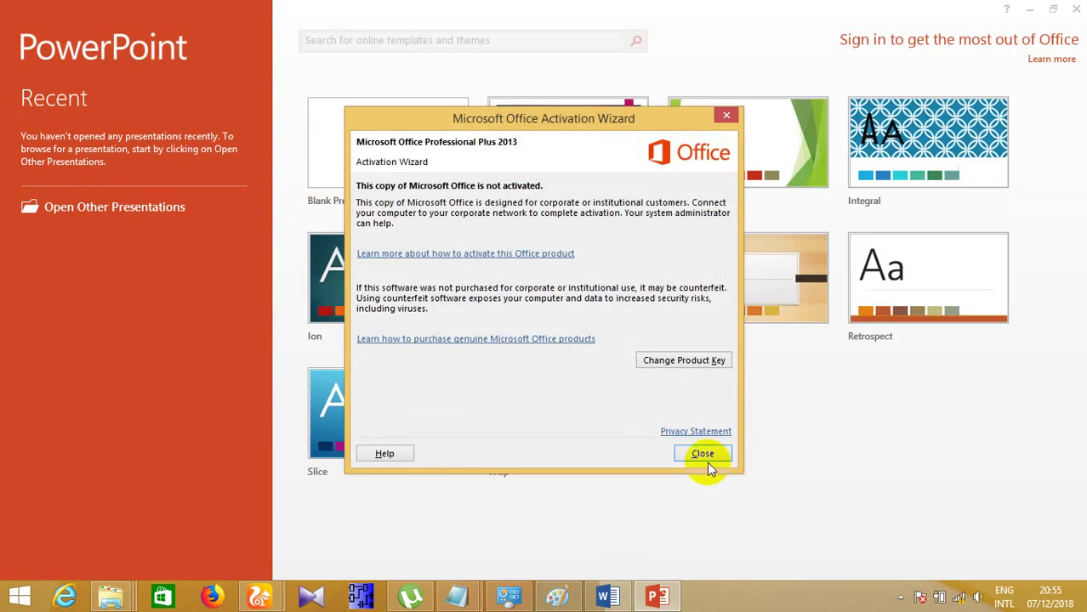
pyautogui.click(706, 459)
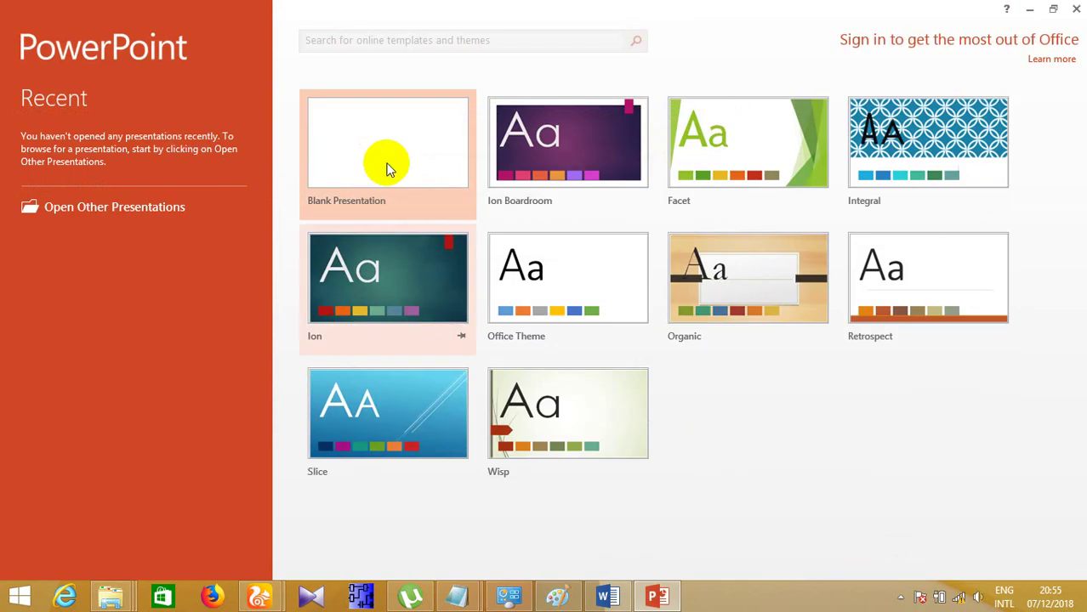
pyautogui.click(392, 411)
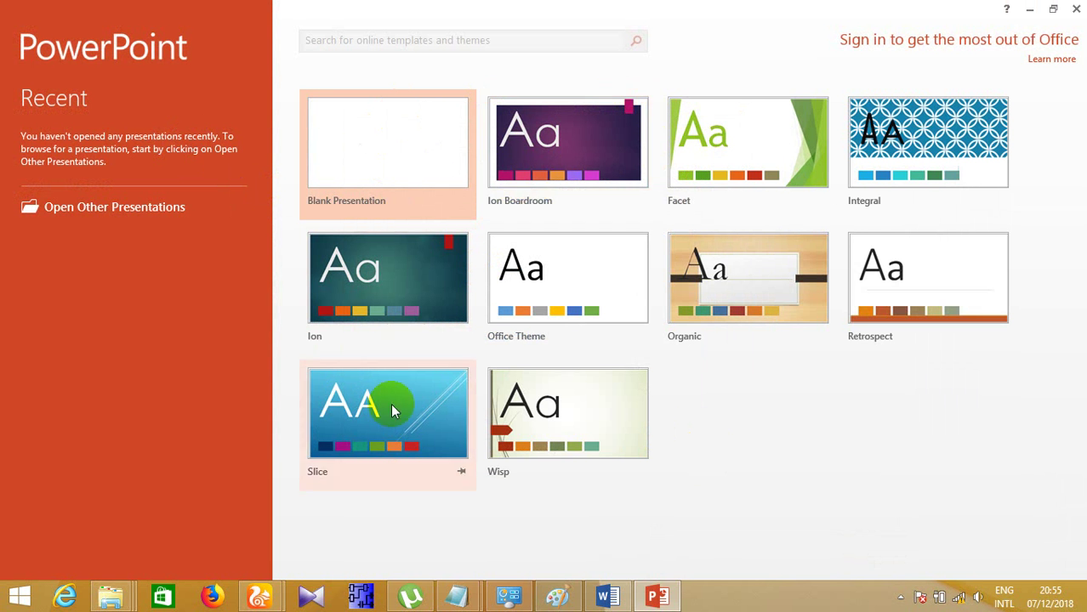
pyautogui.click(585, 423)
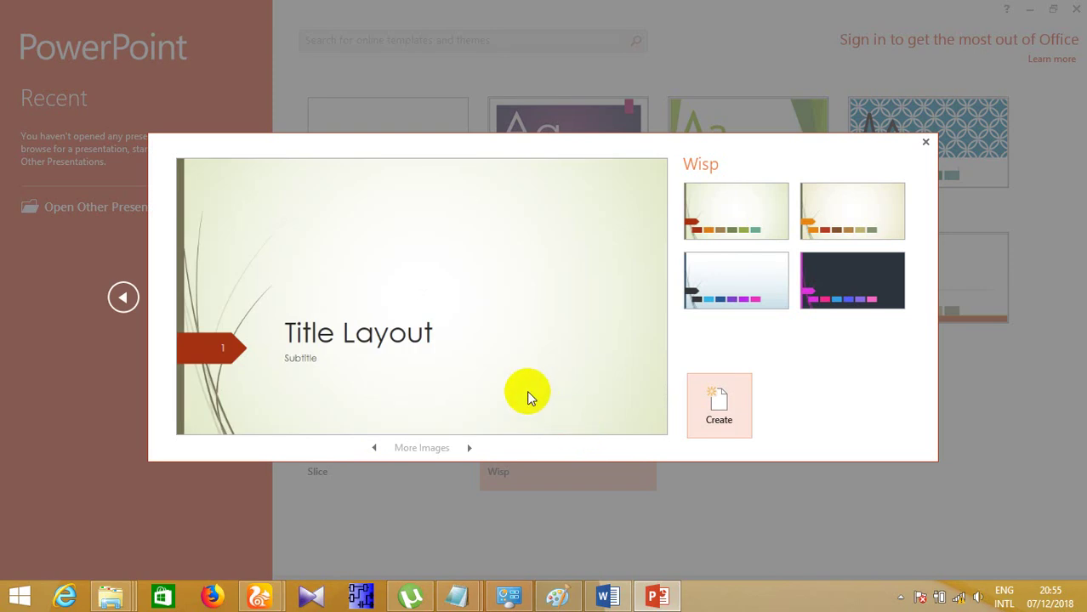
pyautogui.click(694, 226)
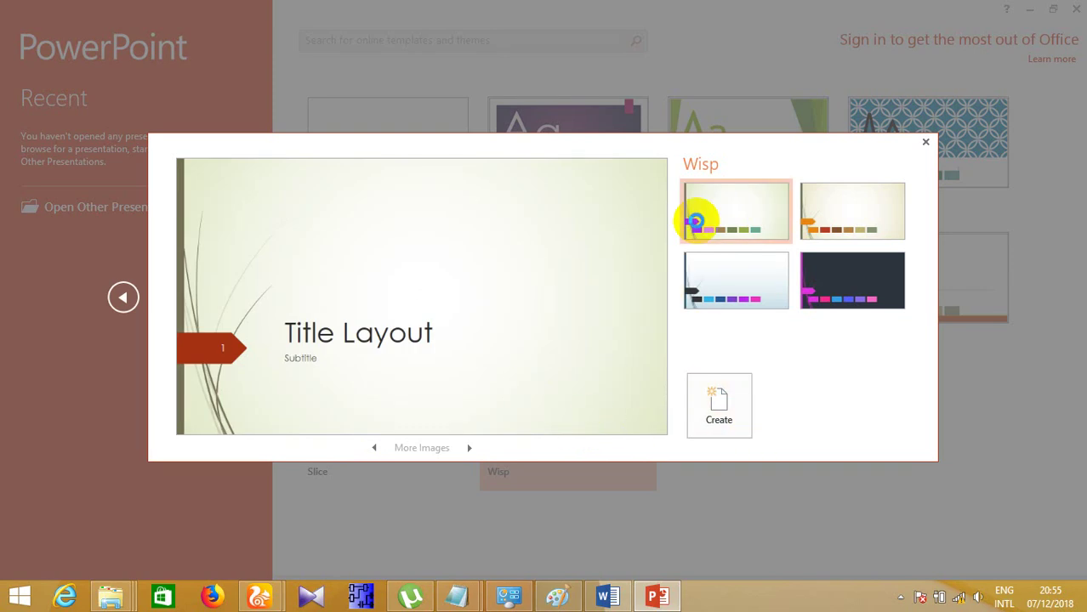
pyautogui.click(735, 382)
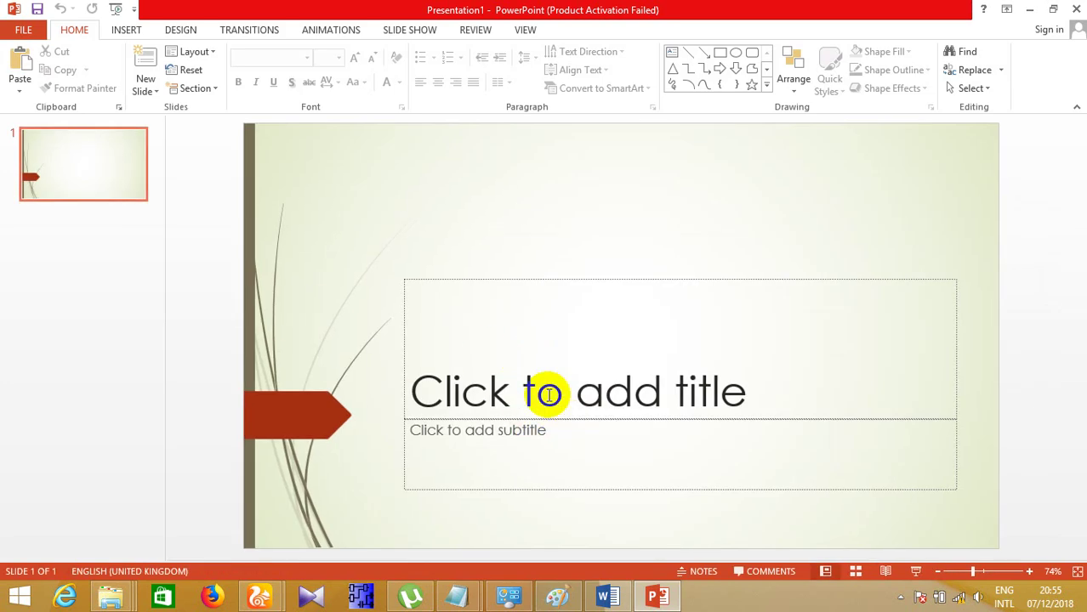
# Paste the 'CLICK & SUBSCRIBE TO' line copied from Word into the title placeholder.
pyautogui.click(543, 387)
pyautogui.click(607, 597)
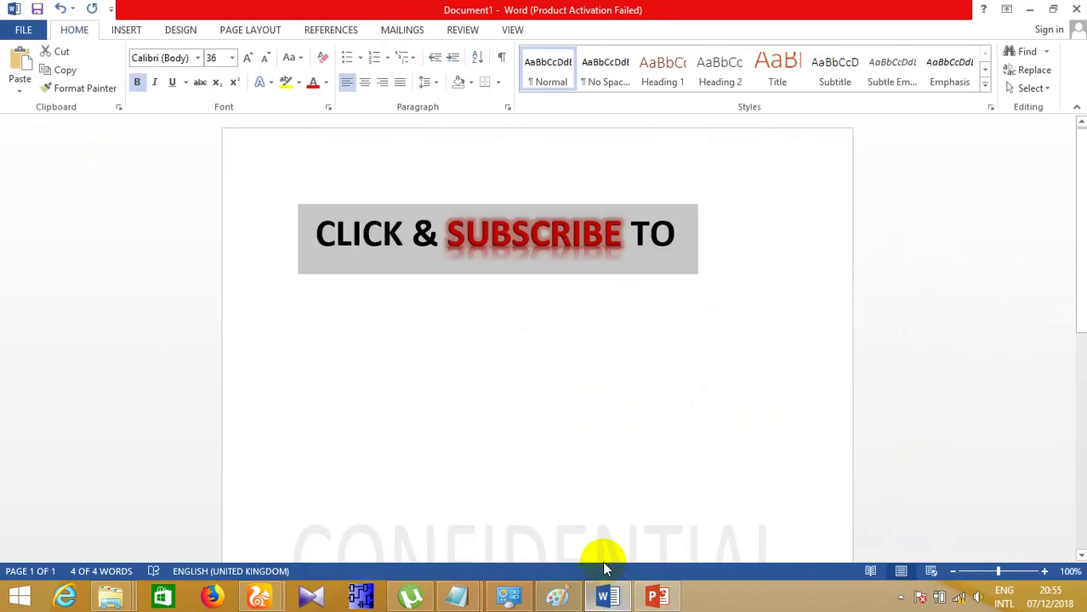
pyautogui.click(611, 234)
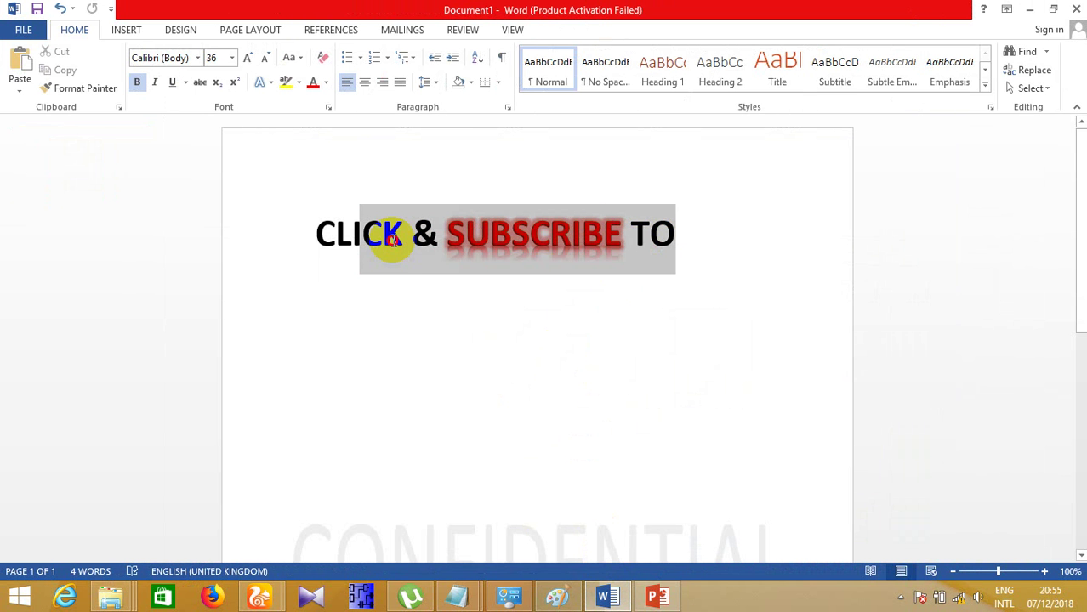
pyautogui.tripleClick(337, 242)
pyautogui.hotkey('ctrl', 'c')
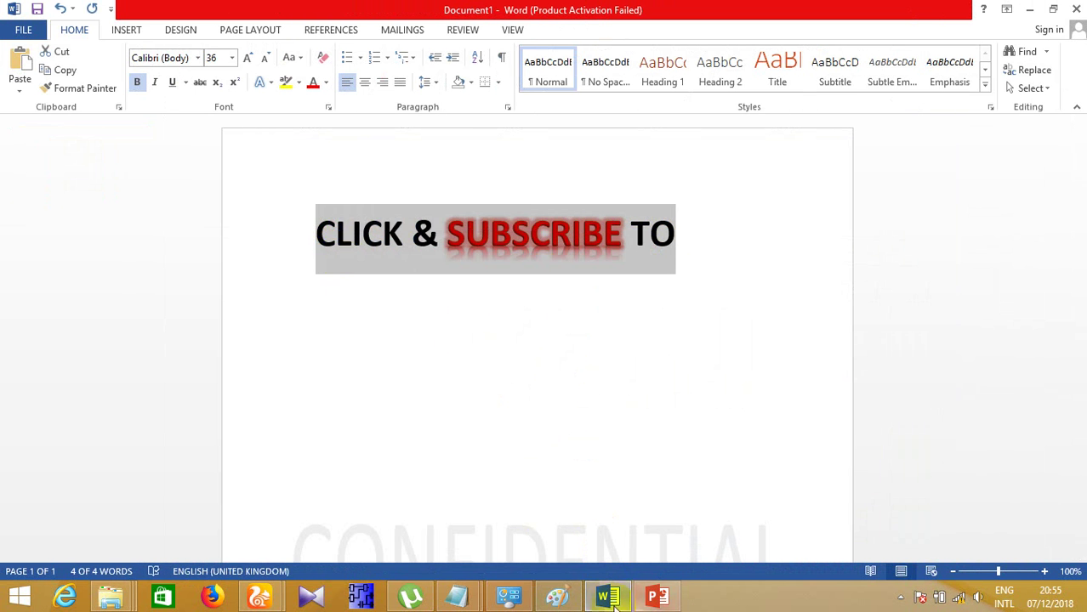
pyautogui.click(653, 598)
pyautogui.click(524, 384)
pyautogui.hotkey('ctrl', 'v')
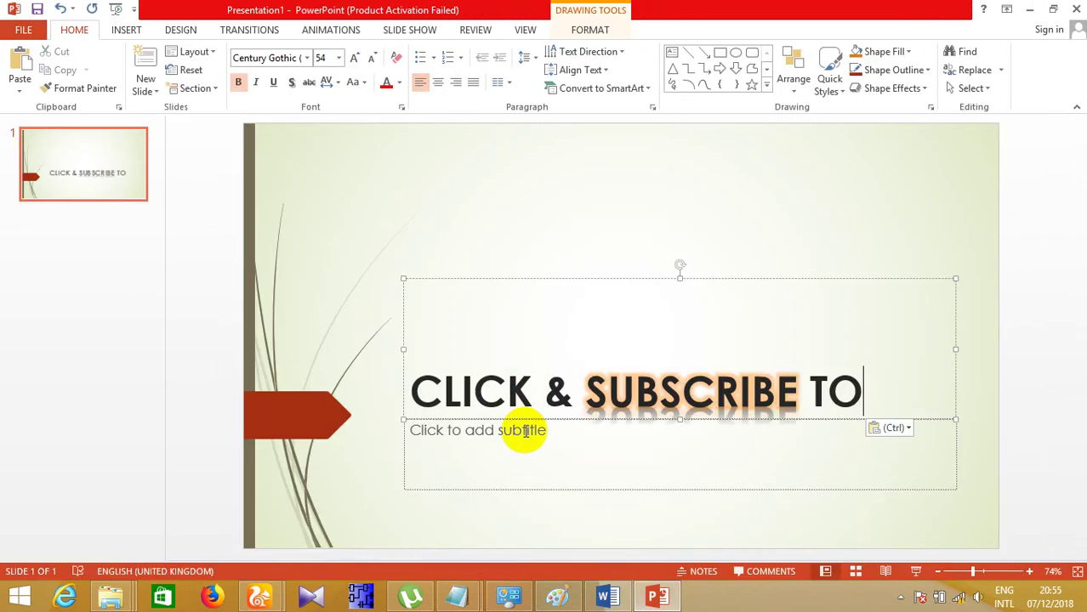
# Copy 'SUBSCRIBE' from the title and paste it as the subtitle.
pyautogui.click(544, 452)
pyautogui.doubleClick(589, 394)
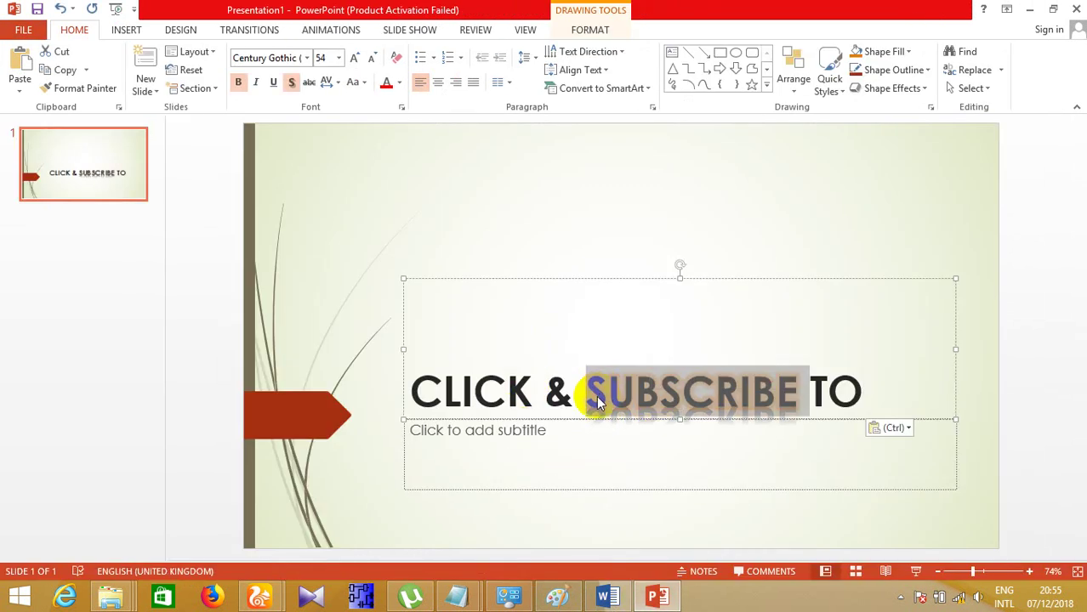
pyautogui.hotkey('ctrl', 'c')
pyautogui.click(487, 462)
pyautogui.hotkey('ctrl', 'v')
pyautogui.click(371, 474)
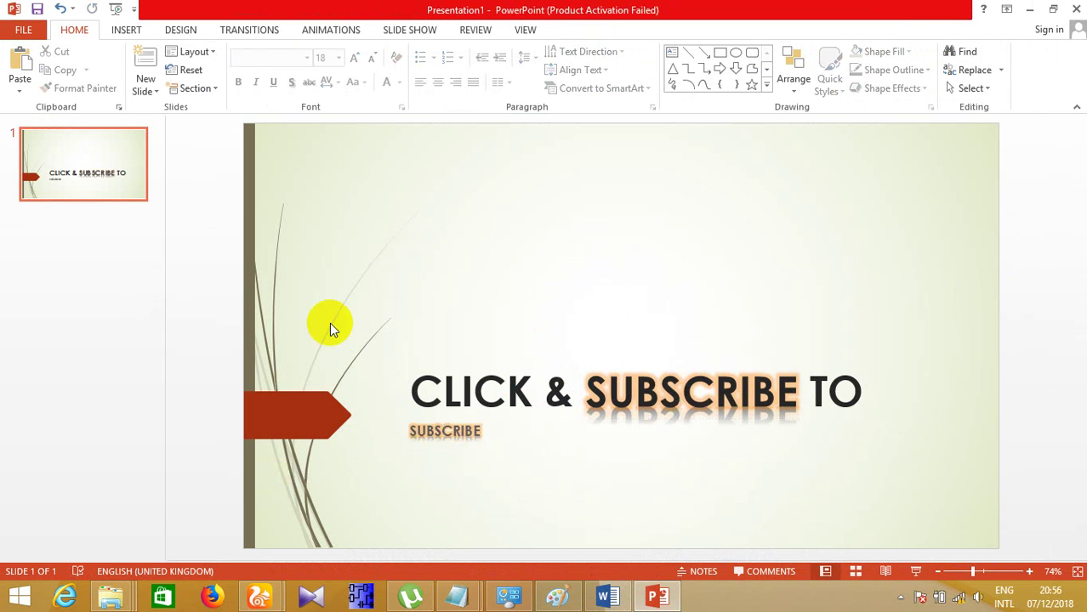
# Add a second slide using the Title Slide layout.
pyautogui.click(49, 169)
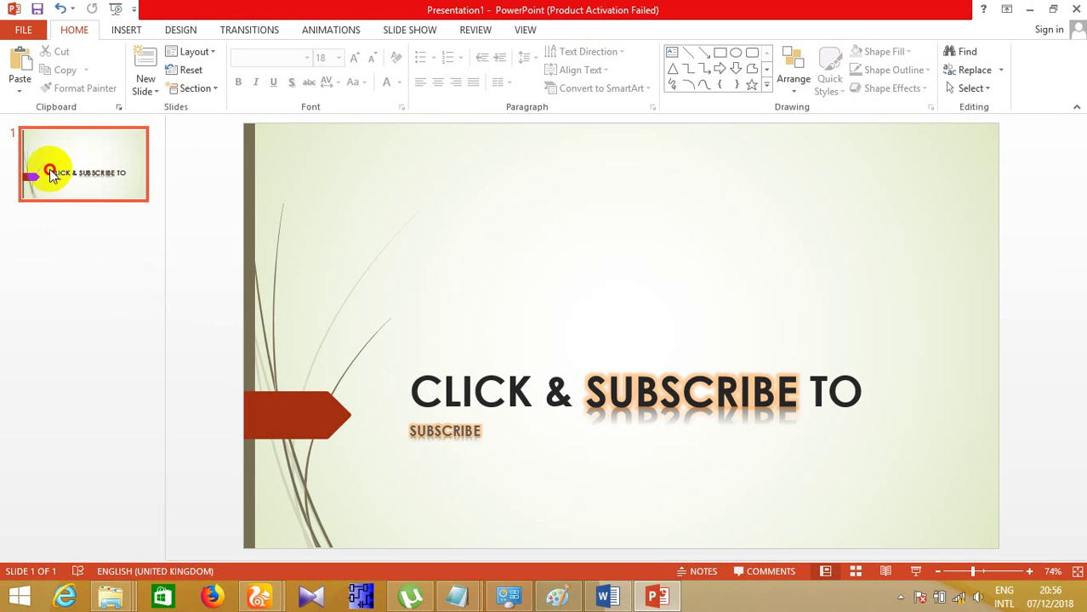
pyautogui.click(118, 108)
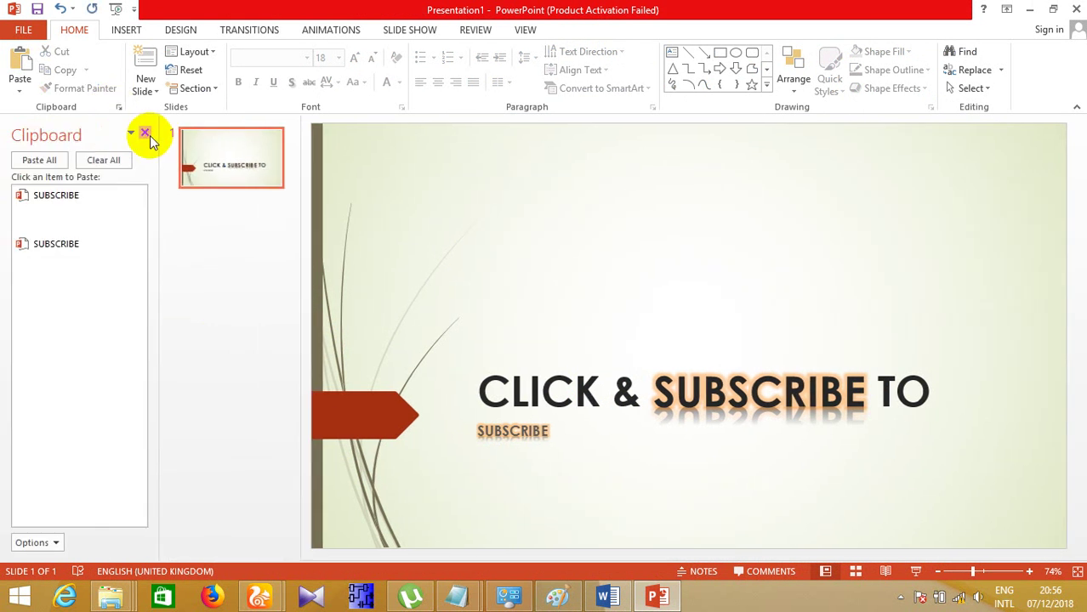
pyautogui.click(145, 133)
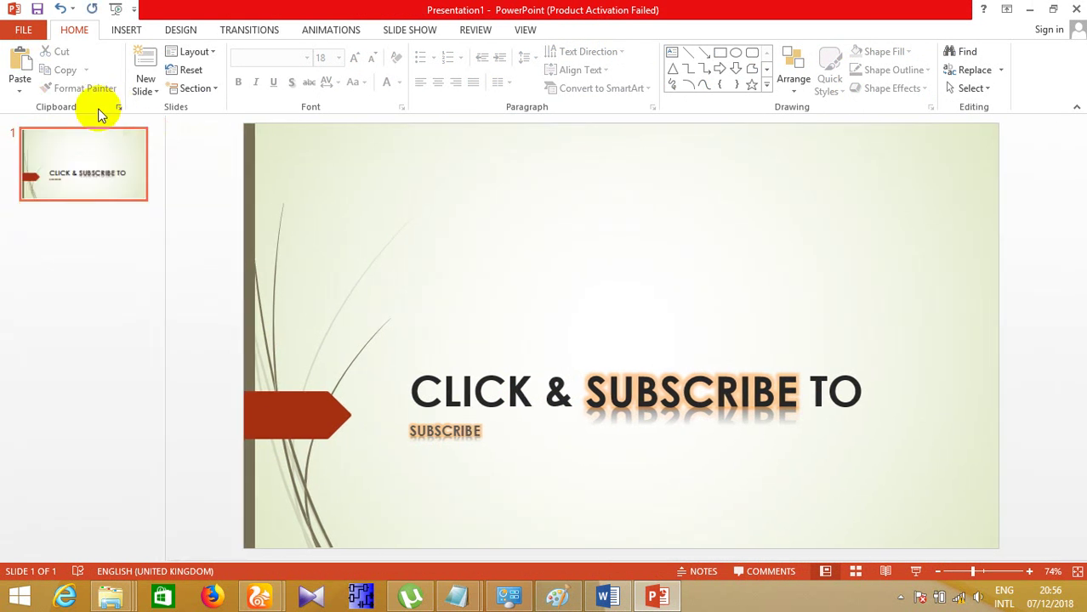
pyautogui.click(154, 92)
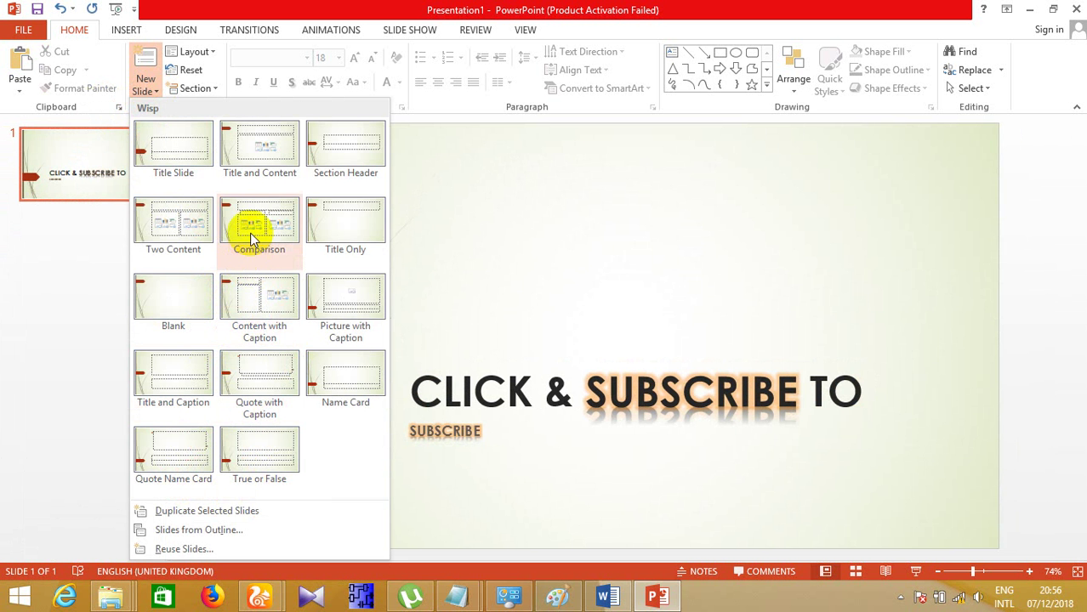
pyautogui.click(206, 155)
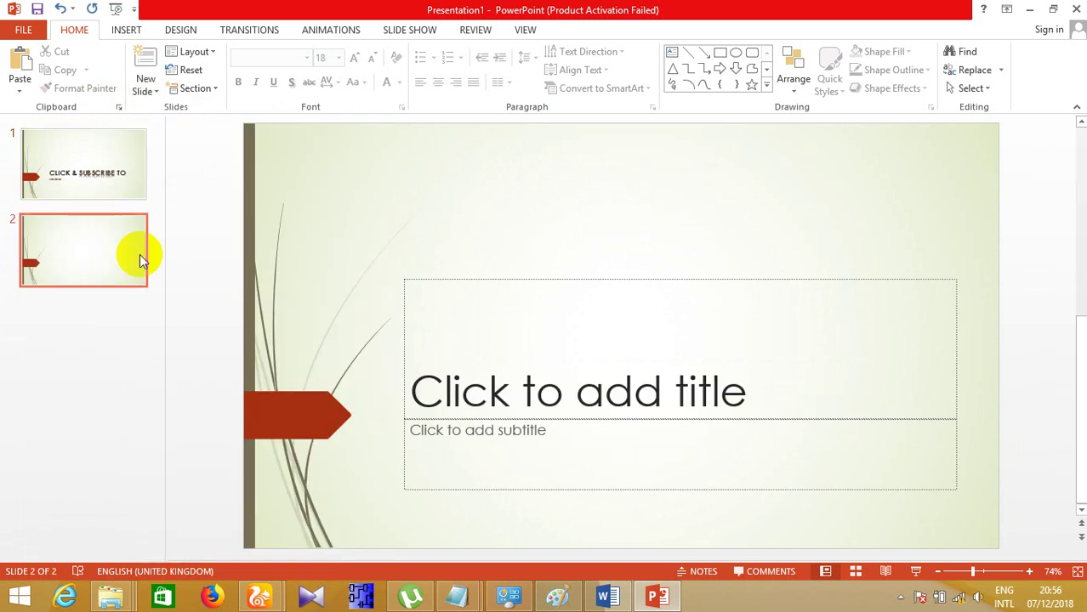
pyautogui.click(155, 96)
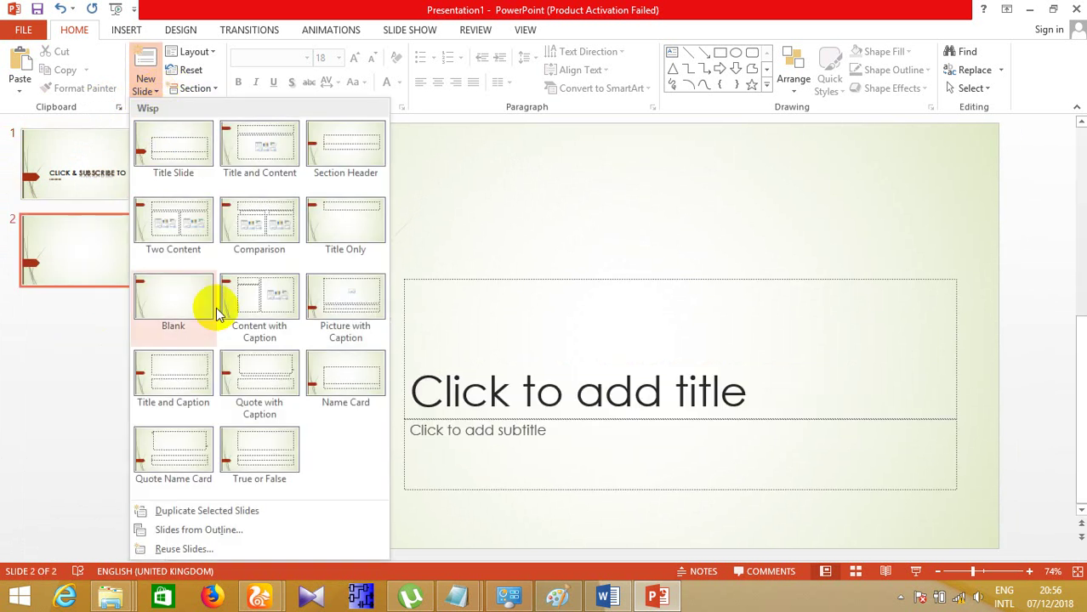
pyautogui.click(79, 260)
pyautogui.click(568, 385)
pyautogui.click(521, 440)
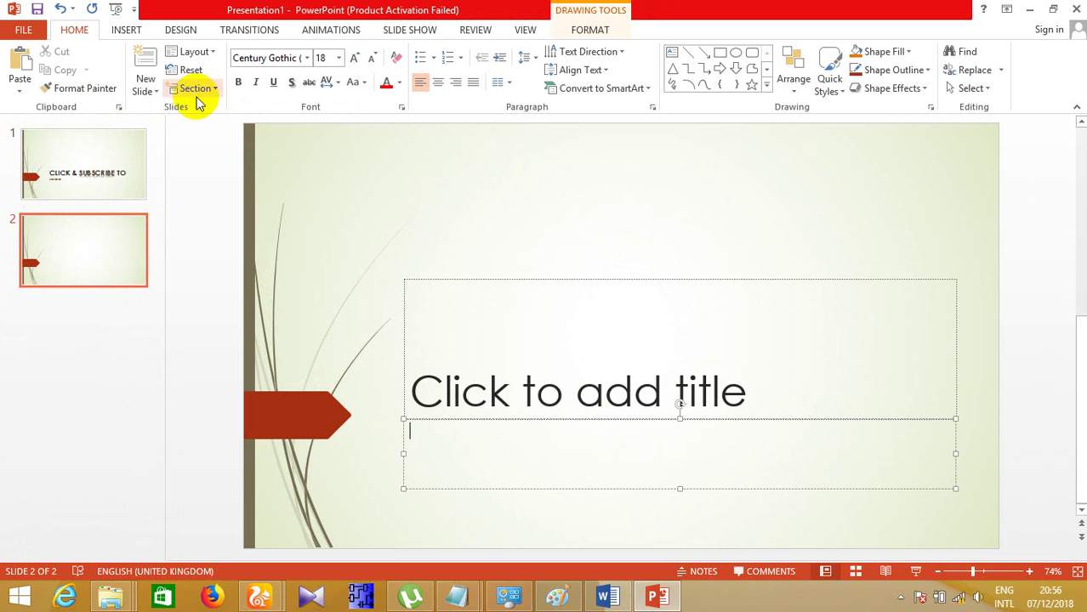
# Add a third slide with the Content with Caption layout and start inserting a picture into it.
pyautogui.click(148, 89)
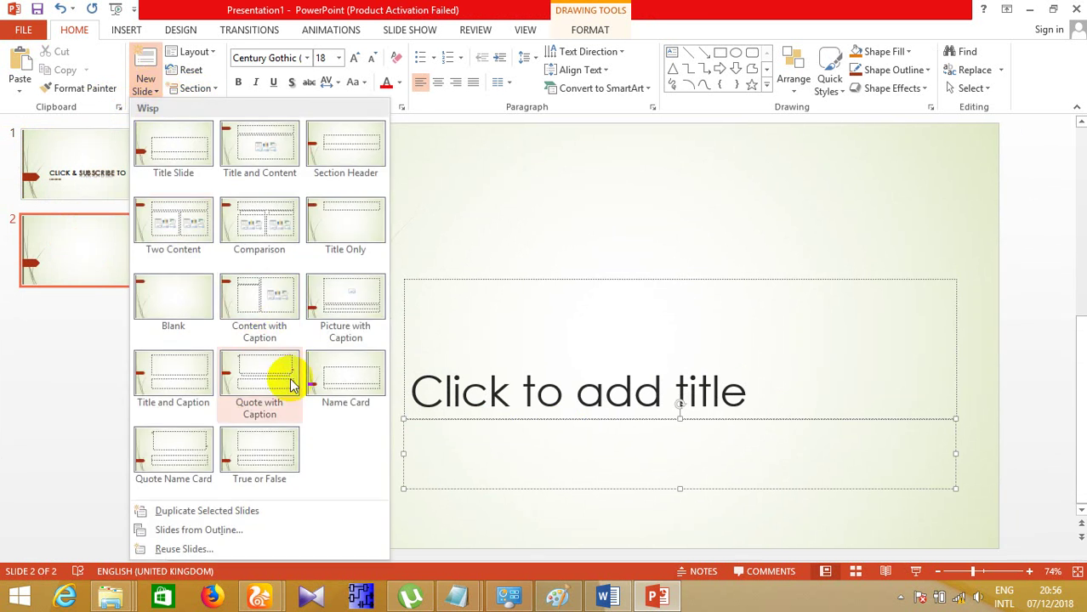
pyautogui.click(275, 304)
pyautogui.click(520, 208)
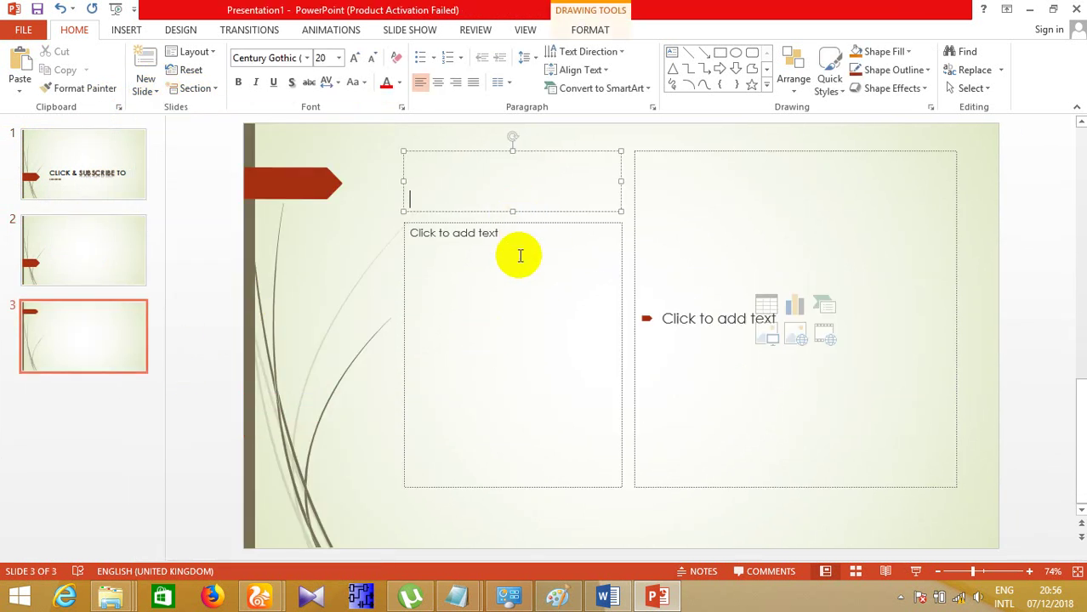
pyautogui.click(519, 255)
pyautogui.click(757, 338)
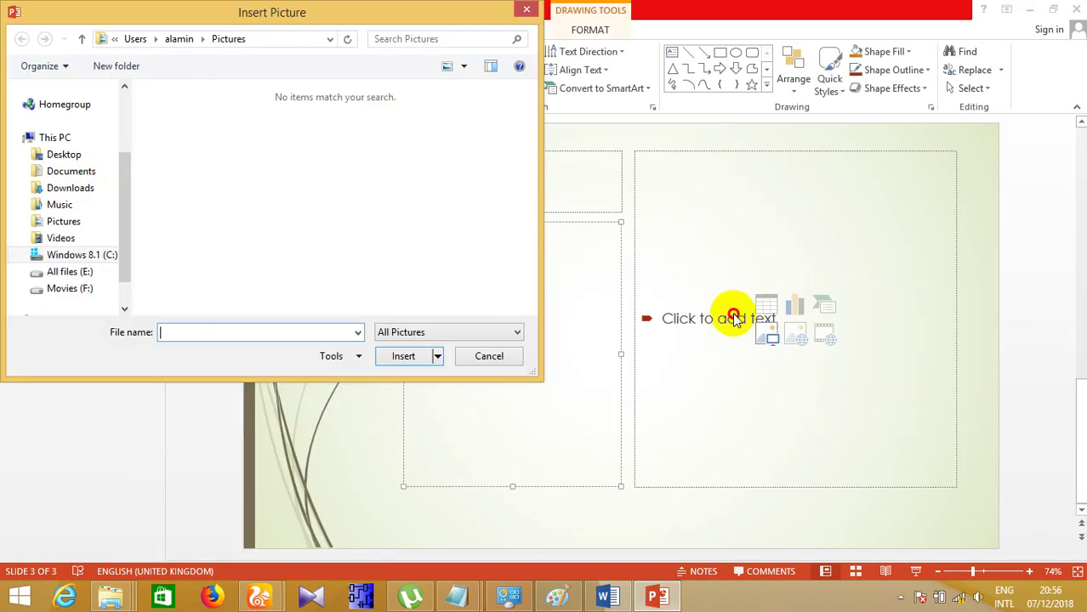
# Insert the portrait photo from the Desktop into slide 3's right content area.
pyautogui.click(84, 274)
pyautogui.click(80, 288)
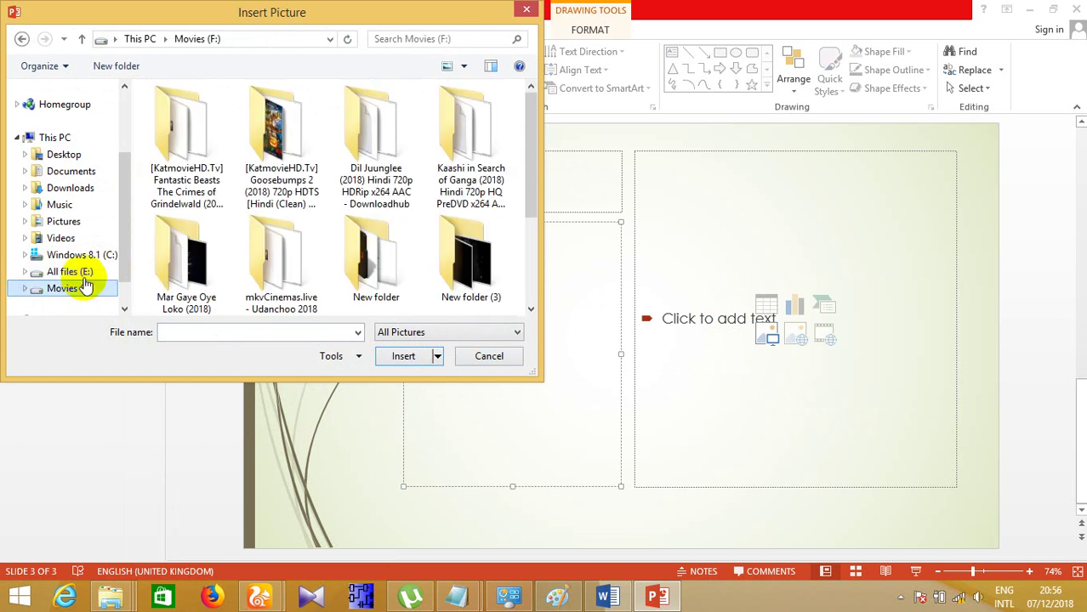
pyautogui.click(68, 223)
pyautogui.click(56, 138)
pyautogui.scroll(2, 61, 140)
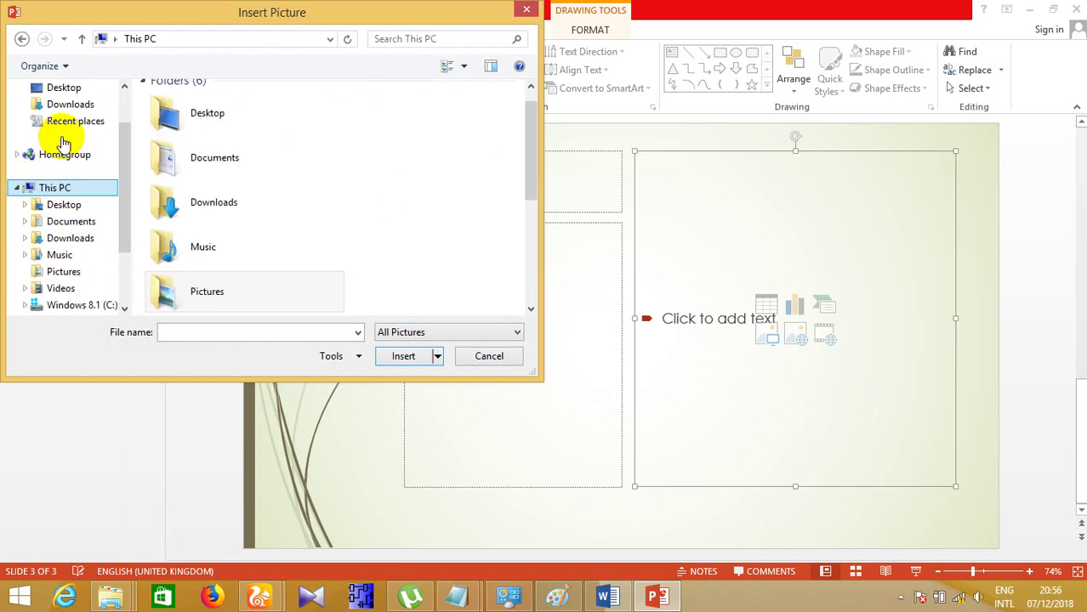
pyautogui.click(64, 145)
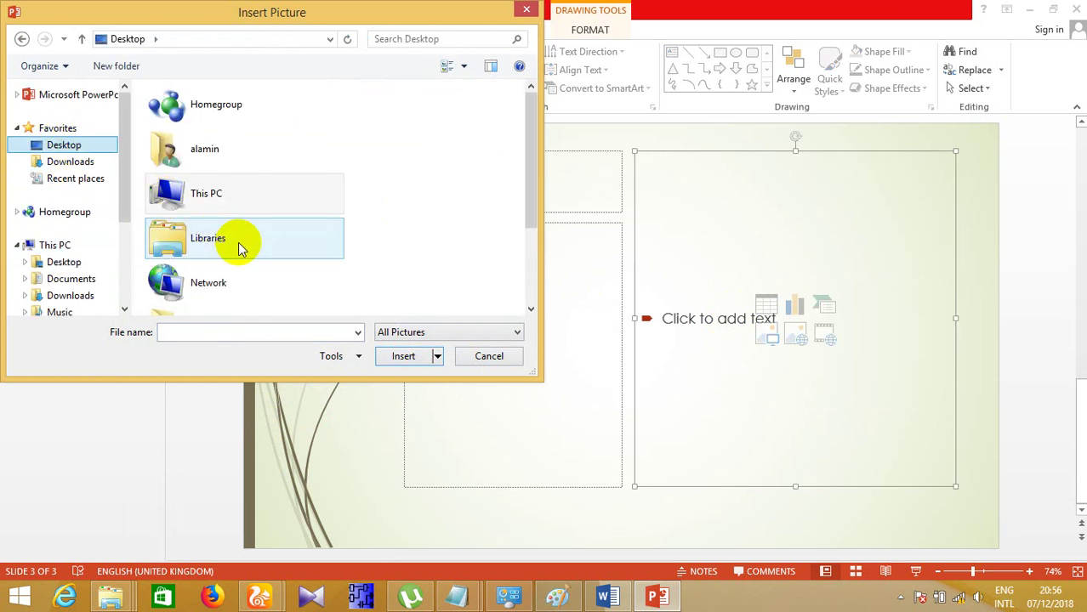
pyautogui.click(236, 289)
pyautogui.scroll(-2, 285, 295)
pyautogui.doubleClick(281, 289)
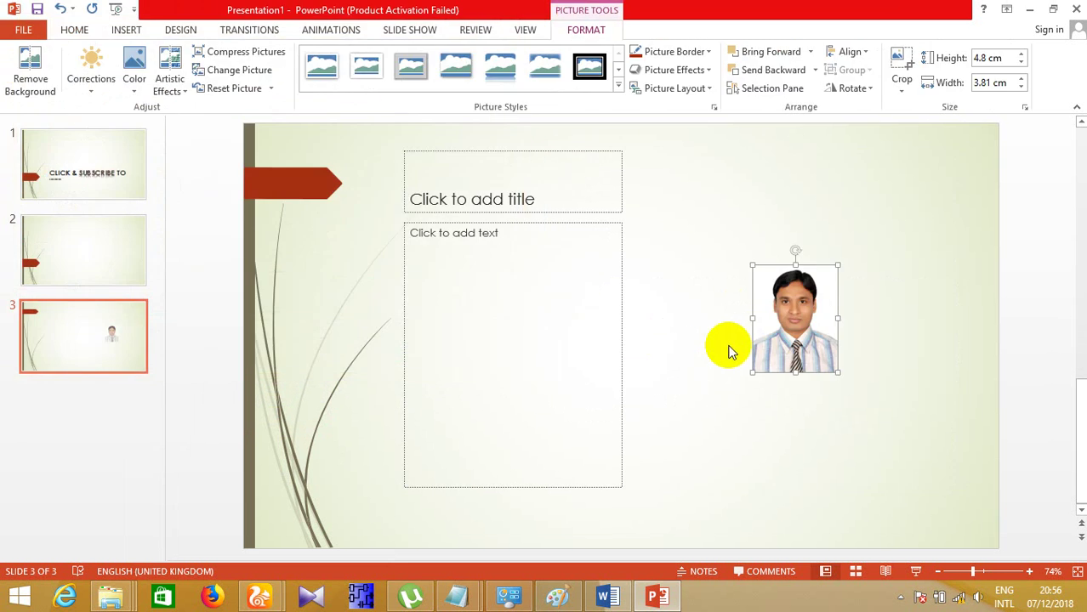
pyautogui.click(580, 372)
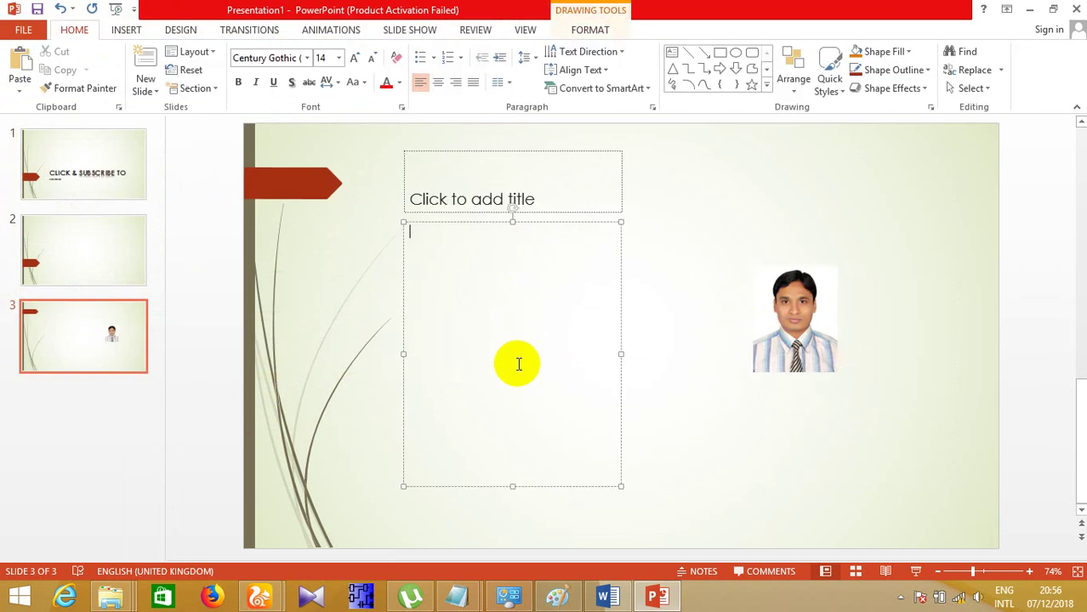
pyautogui.click(109, 398)
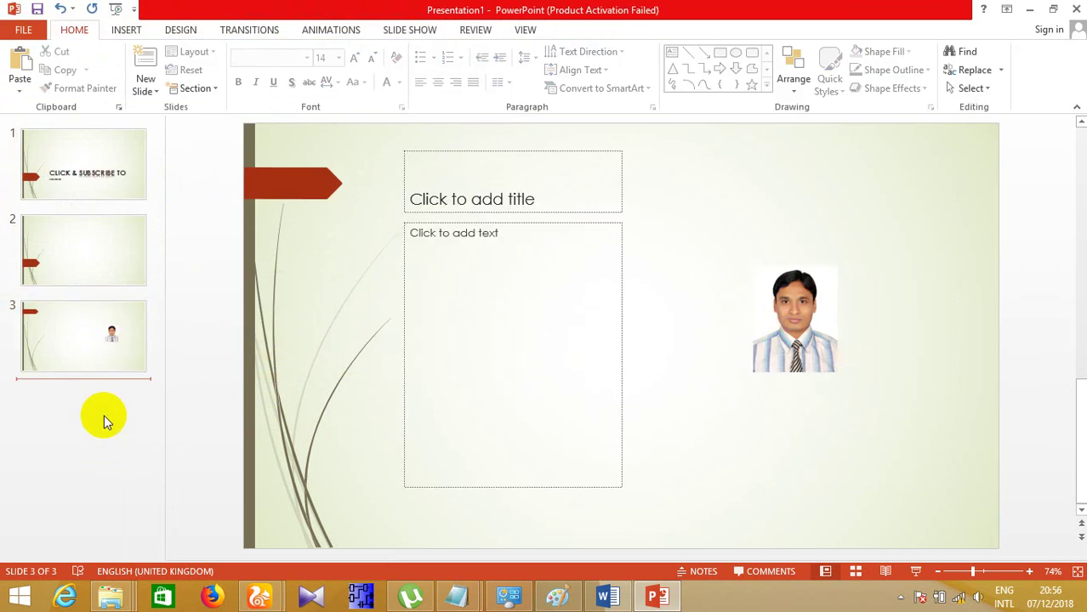
pyautogui.click(124, 256)
# Add a Comparison-layout slide after slide 2, cancelling the SmartArt dialog.
pyautogui.click(145, 86)
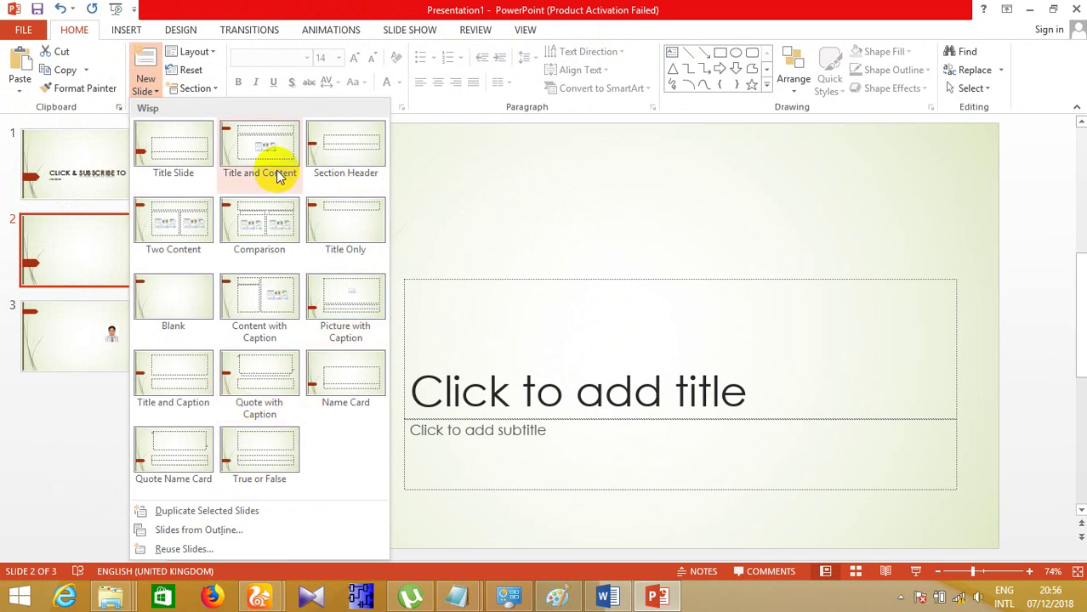
pyautogui.click(274, 213)
pyautogui.click(538, 284)
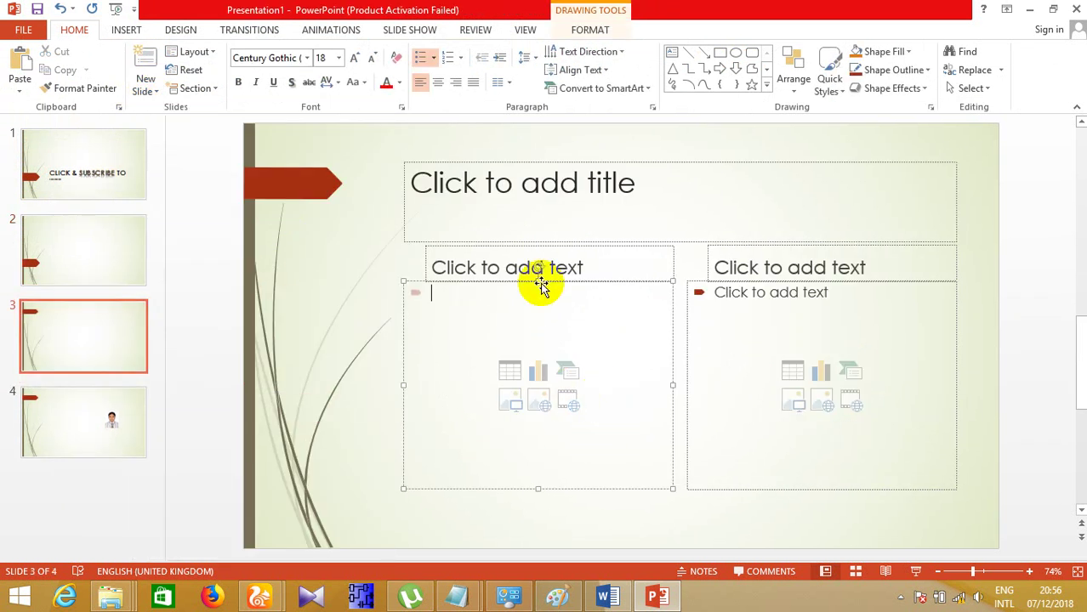
pyautogui.click(568, 372)
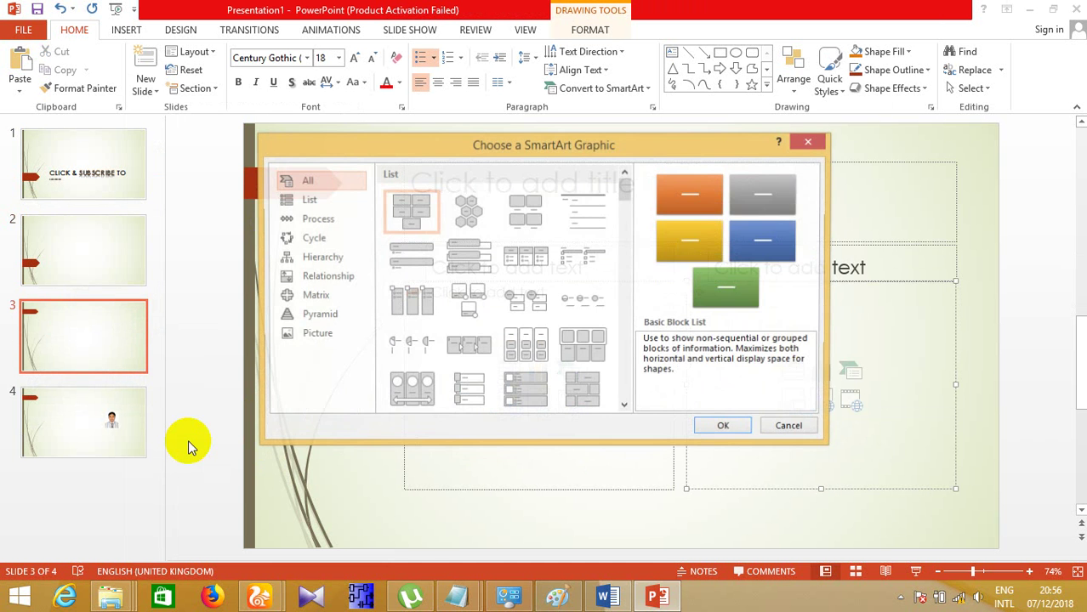
pyautogui.click(790, 430)
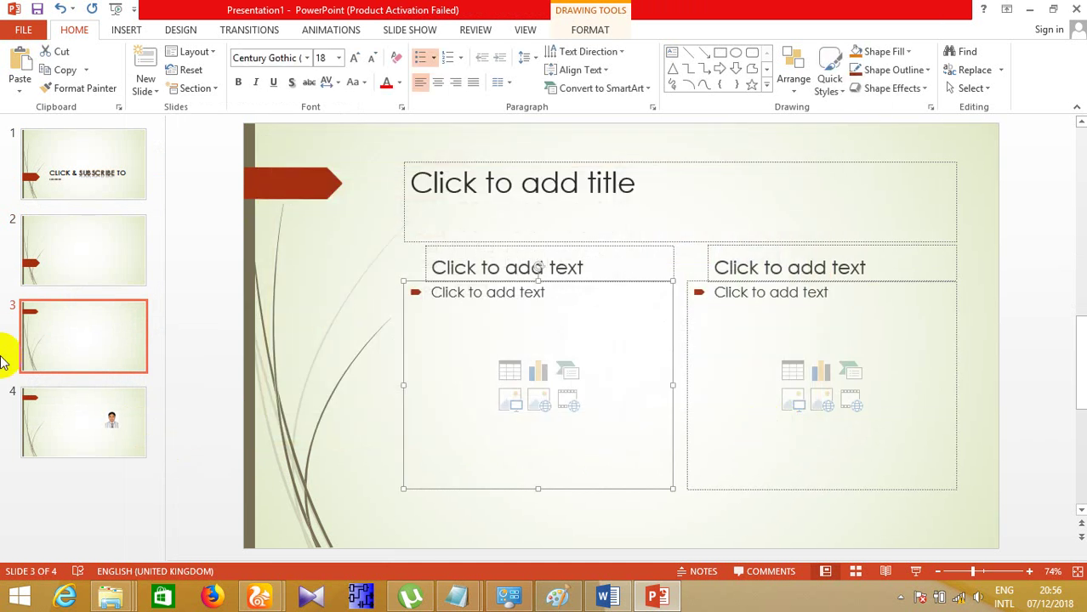
# Drag the photo slide back to third position so the Comparison slide is fourth.
pyautogui.click(134, 484)
pyautogui.moveTo(115, 423); pyautogui.dragTo(84, 352)
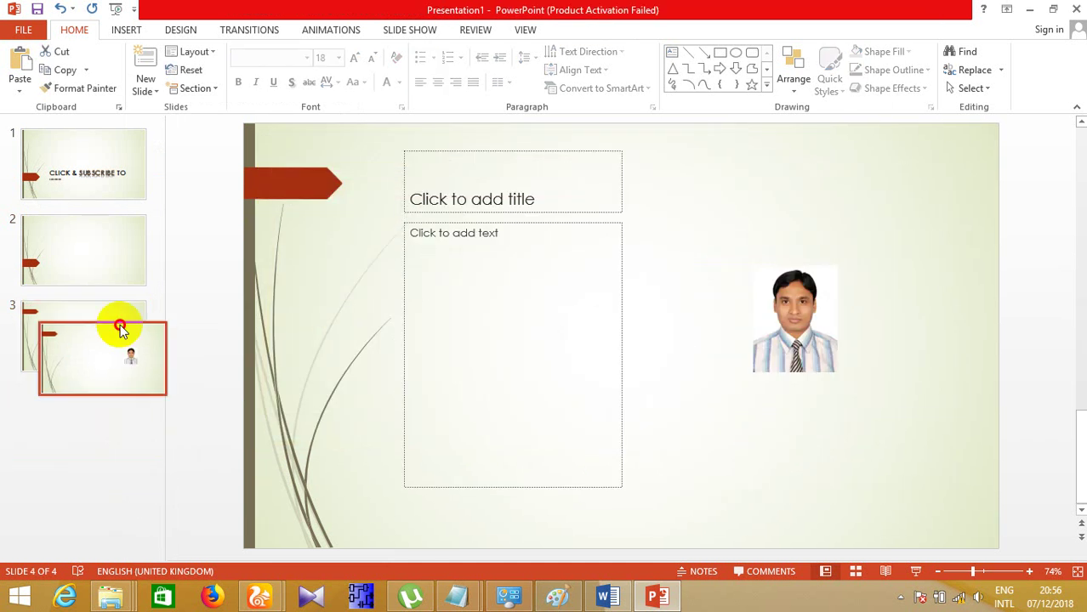
pyautogui.click(100, 485)
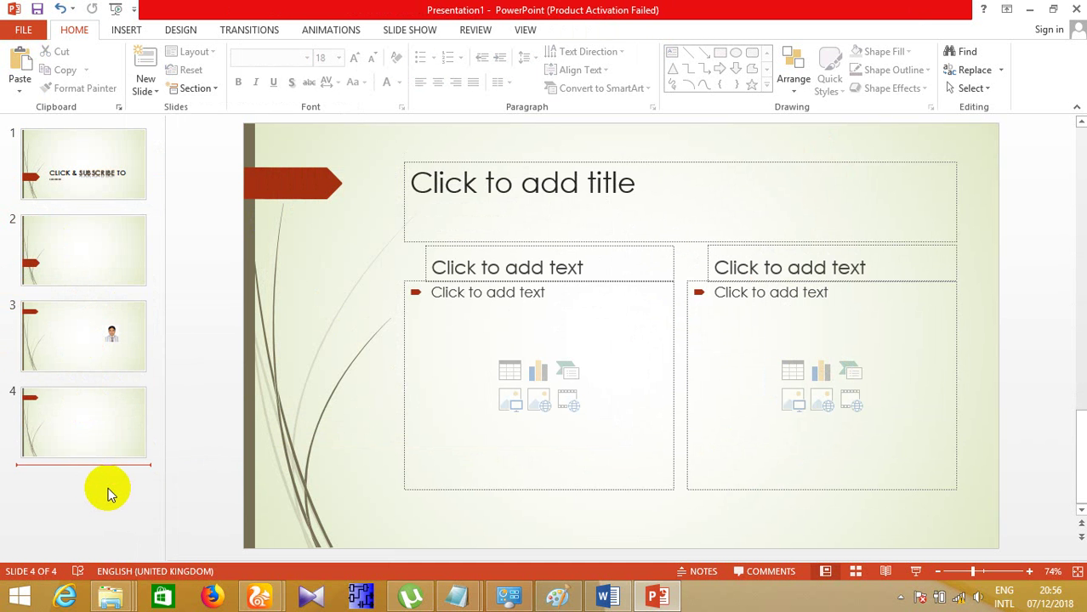
pyautogui.click(82, 502)
pyautogui.click(80, 425)
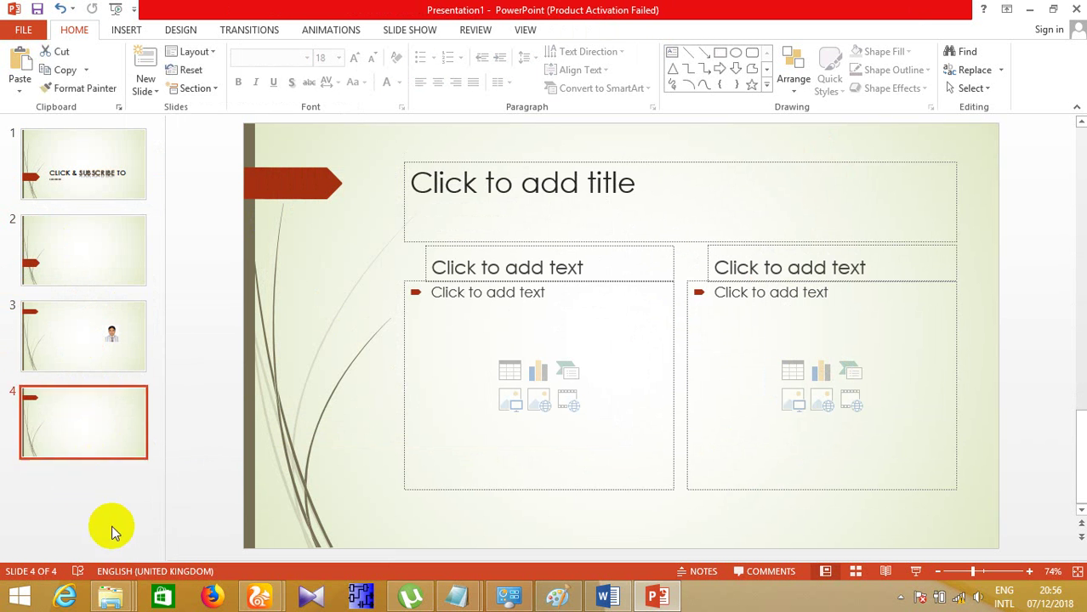
pyautogui.click(112, 525)
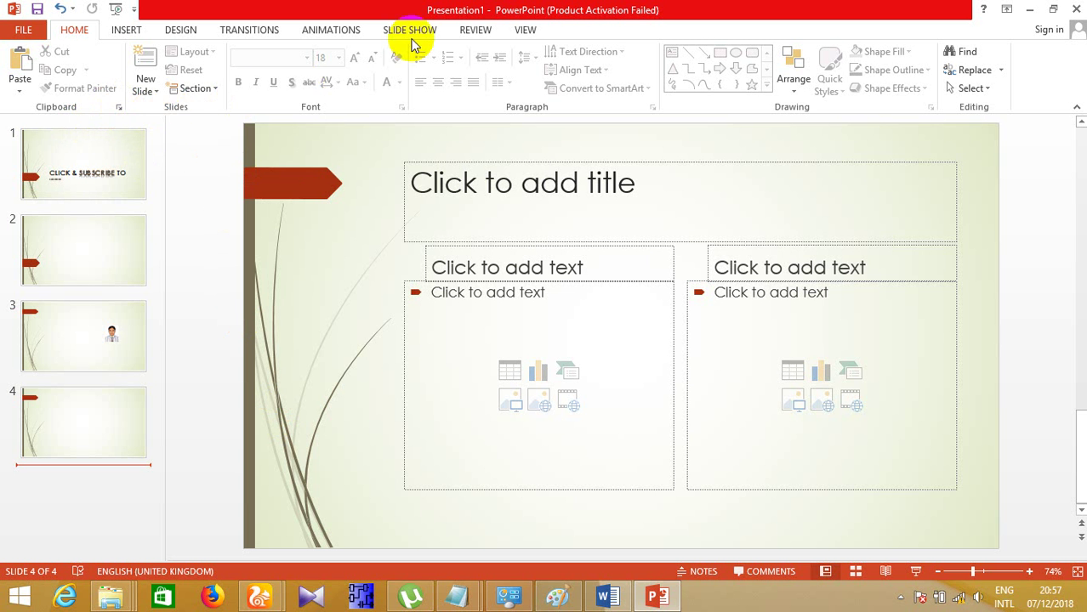
pyautogui.click(475, 34)
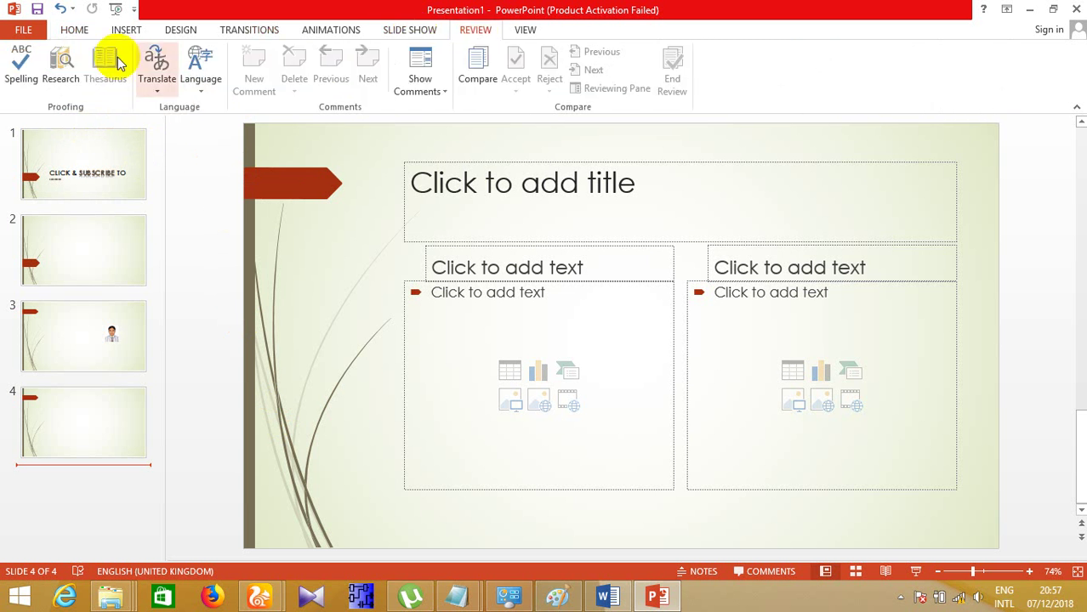
pyautogui.click(525, 34)
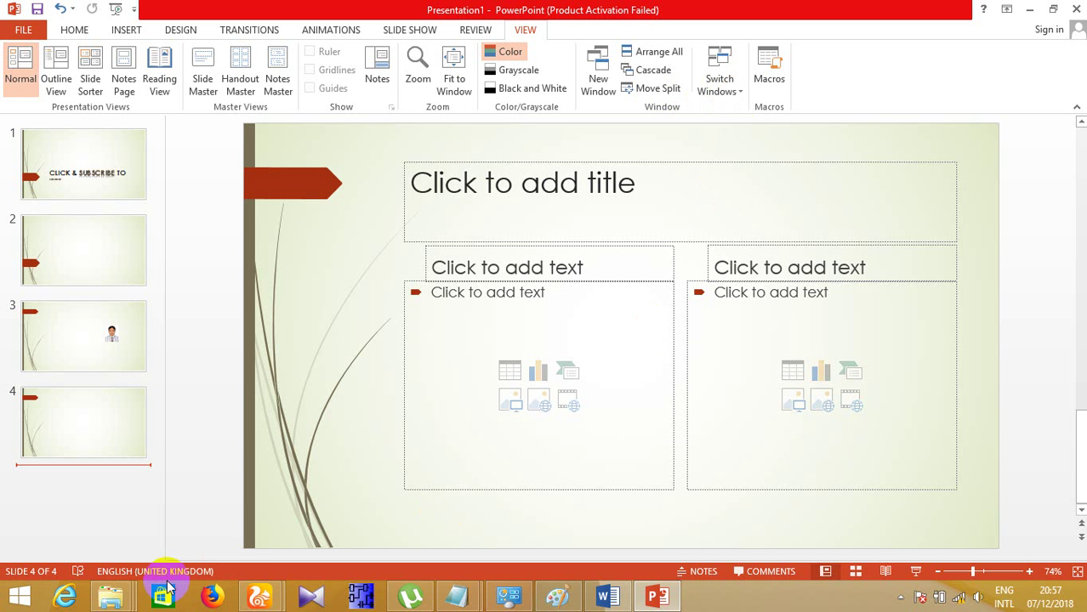
pyautogui.click(13, 10)
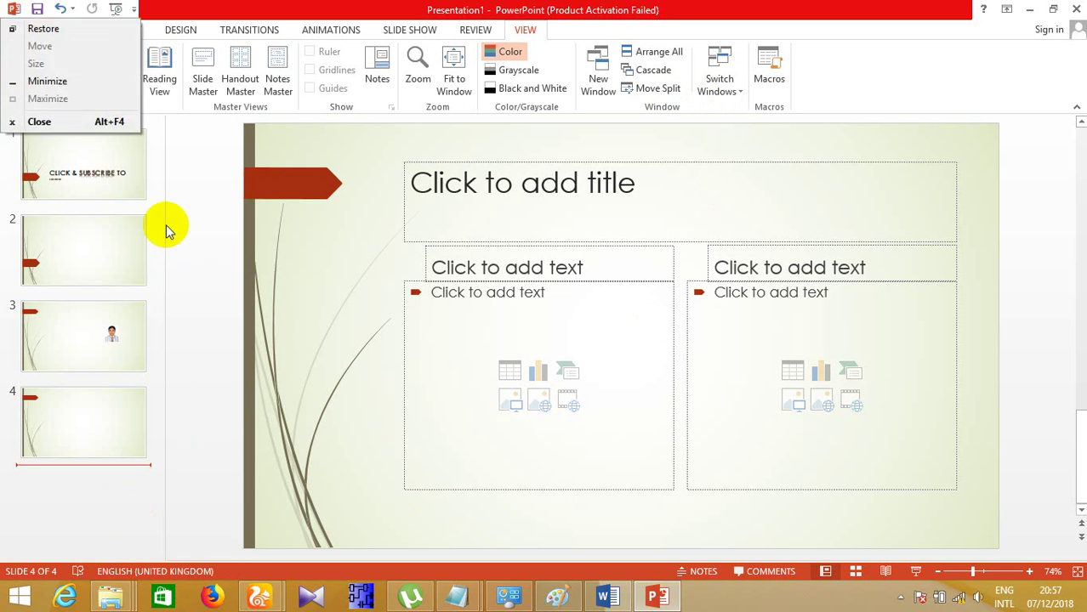
pyautogui.click(21, 53)
# Go to Save As in the FILE backstage.
pyautogui.click(23, 32)
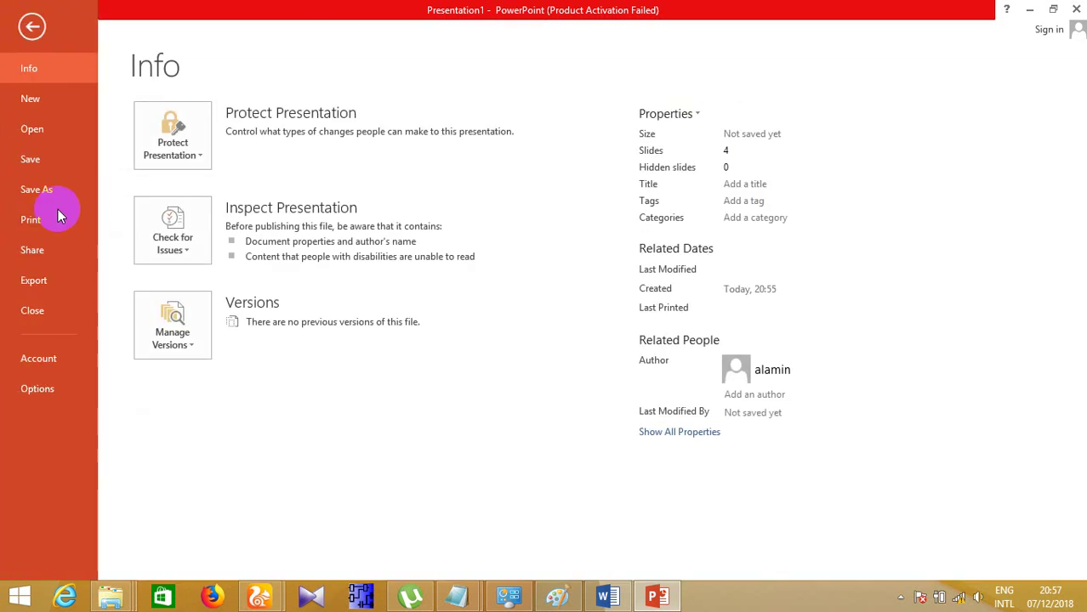
pyautogui.click(55, 197)
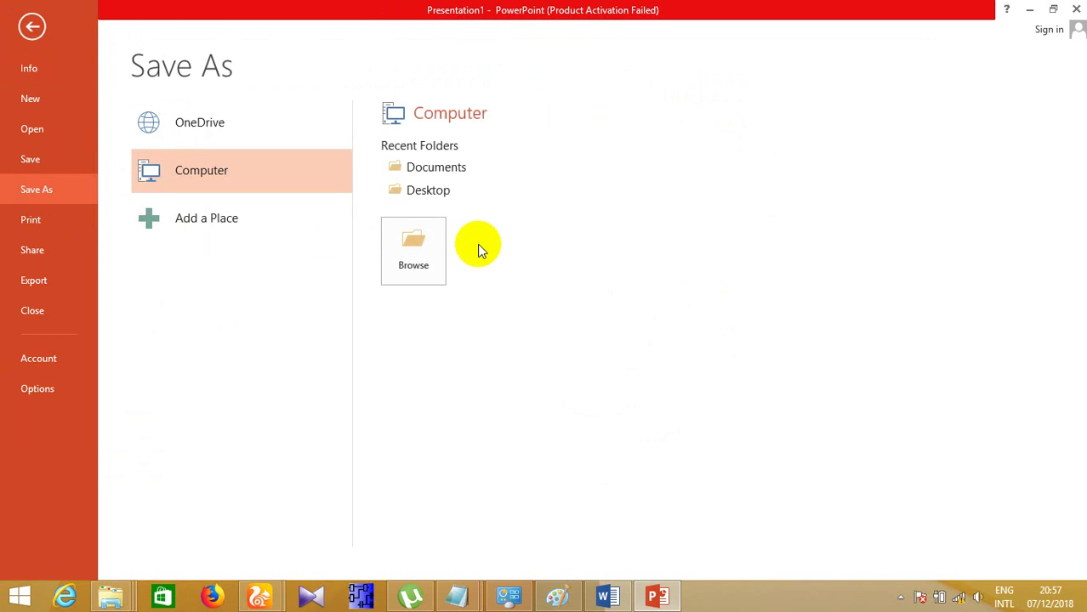